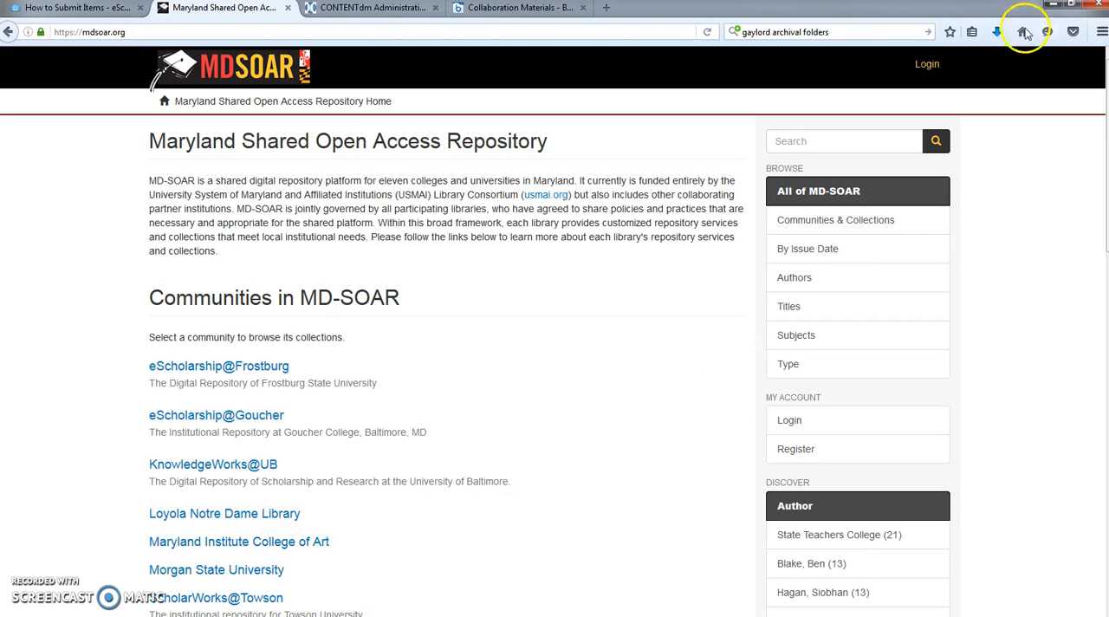
- Sign in to MD-SOAR with the prefilled account credentials and open the eScholarship@Goucher community
{"action": "left_click", "coordinate": [929, 63]}
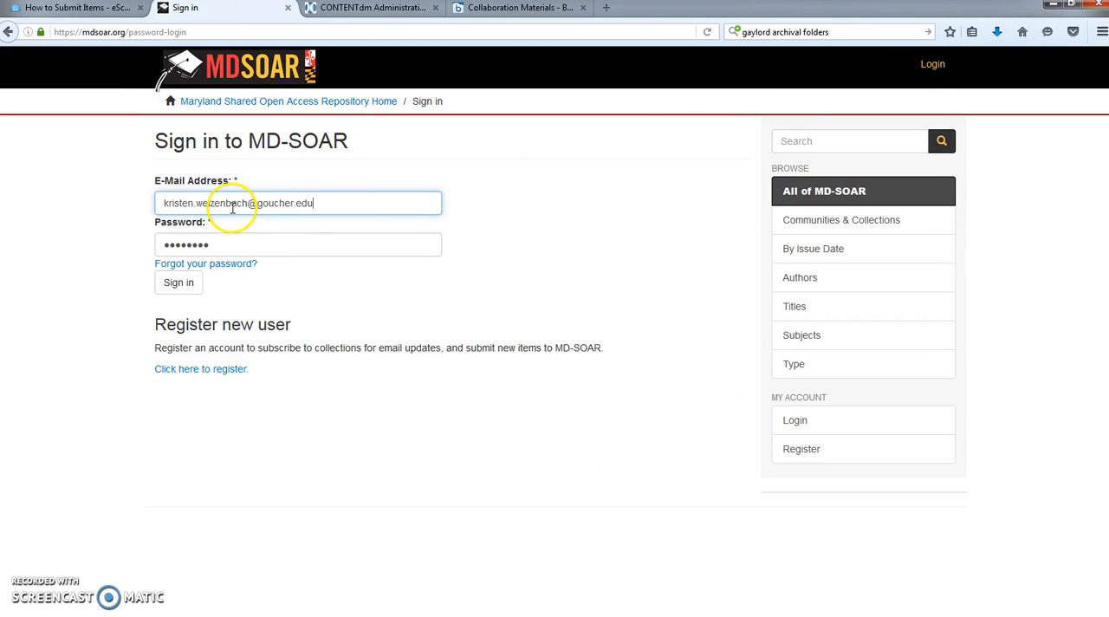
{"action": "left_click", "coordinate": [178, 282]}
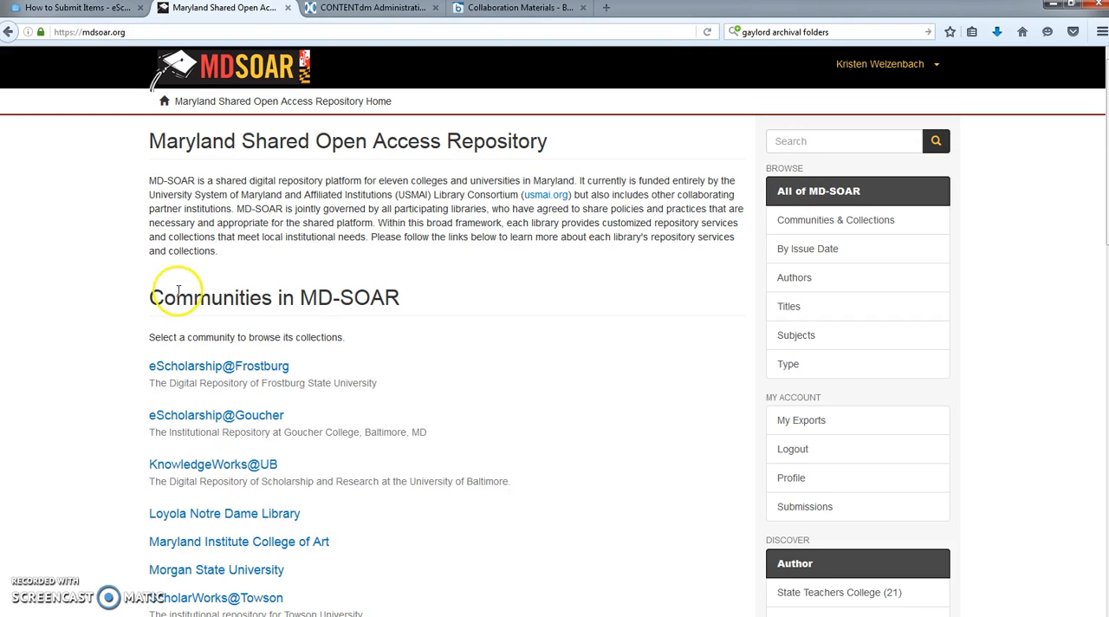
{"action": "left_click", "coordinate": [199, 419]}
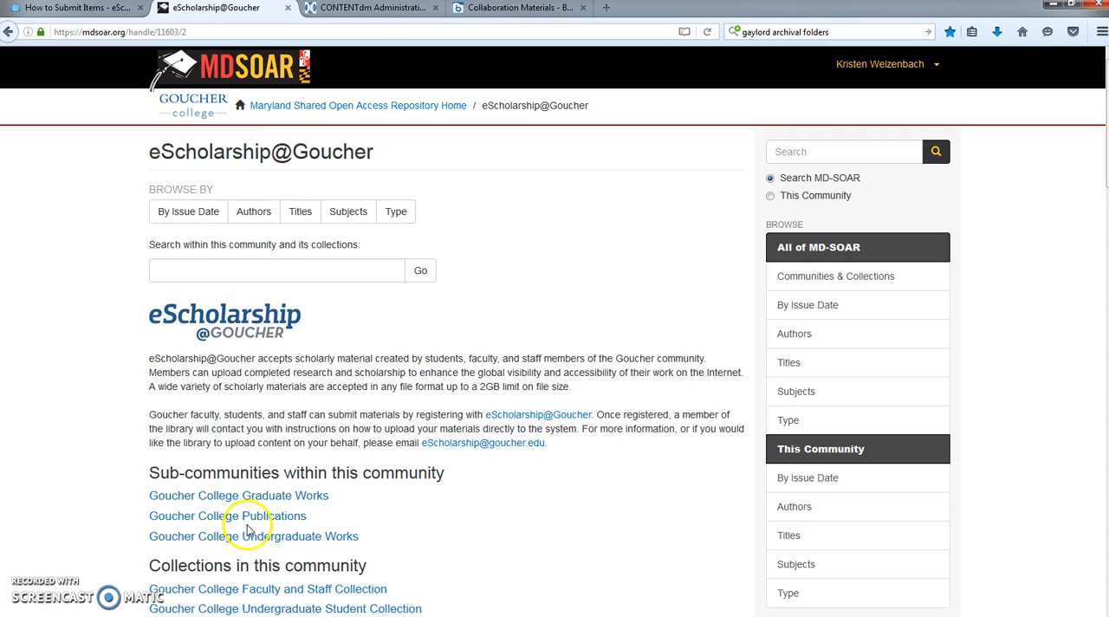
- Start a new item submission in the Master of Education collection under Goucher College Graduate Works
{"action": "left_click", "coordinate": [258, 497]}
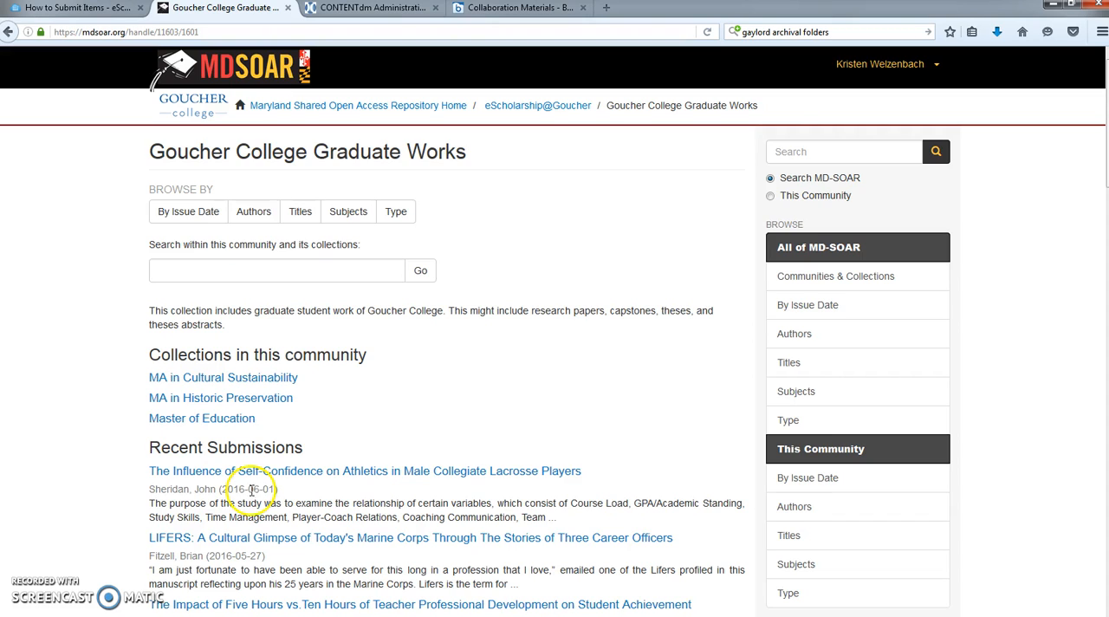
{"action": "left_click", "coordinate": [182, 423]}
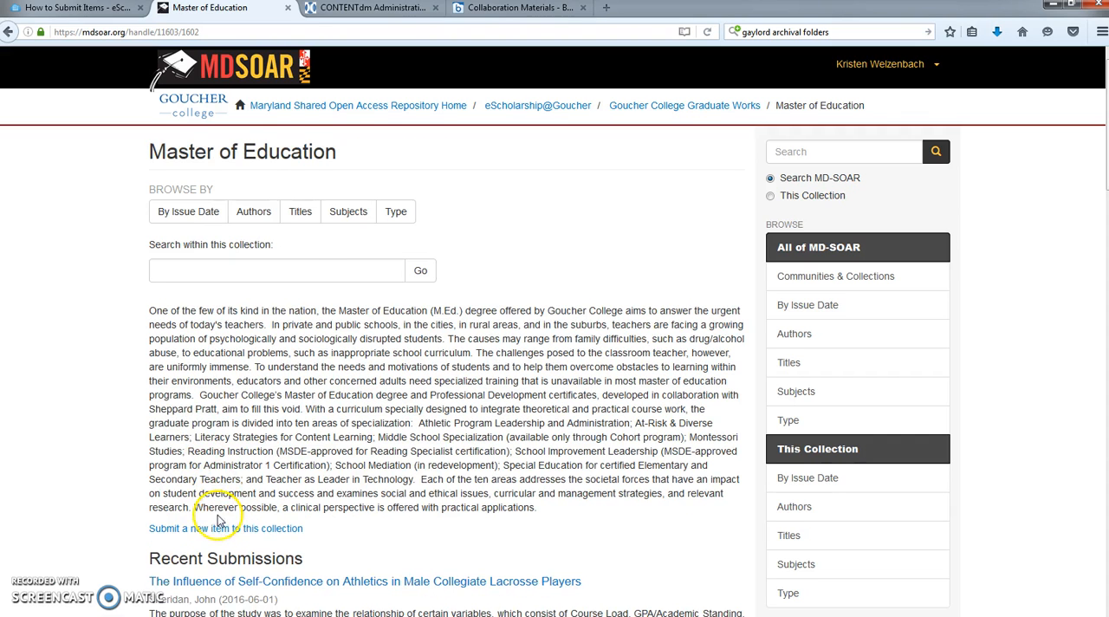
{"action": "left_click", "coordinate": [223, 529]}
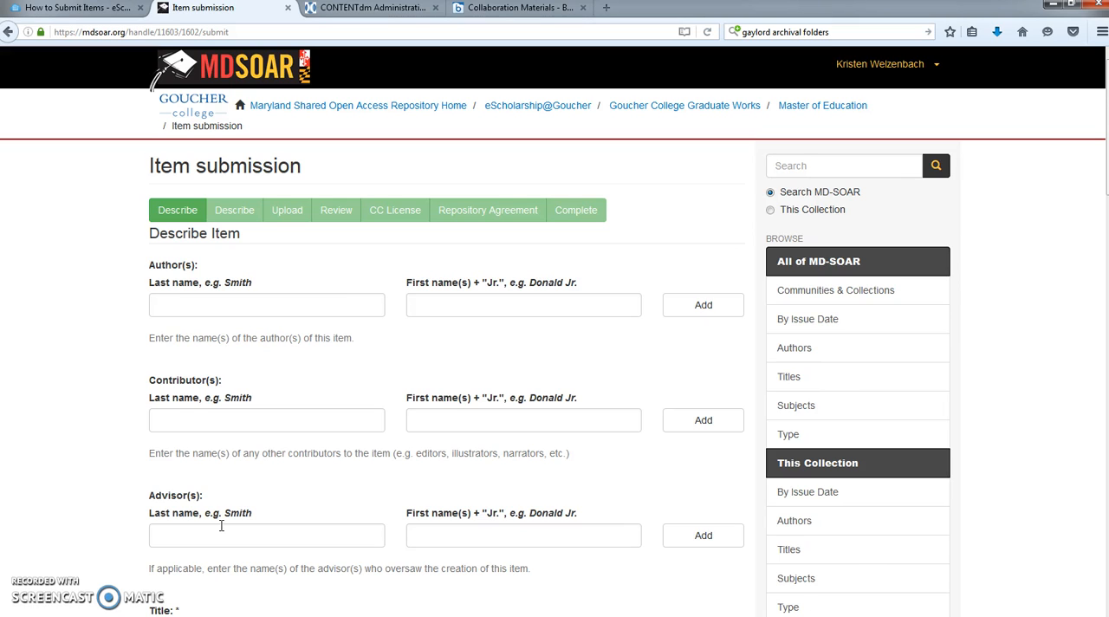
- Enter the author's last name and first name in the item description
{"action": "left_click", "coordinate": [165, 302]}
{"action": "key", "text": "Tab"}
{"action": "key", "text": "Tab"}
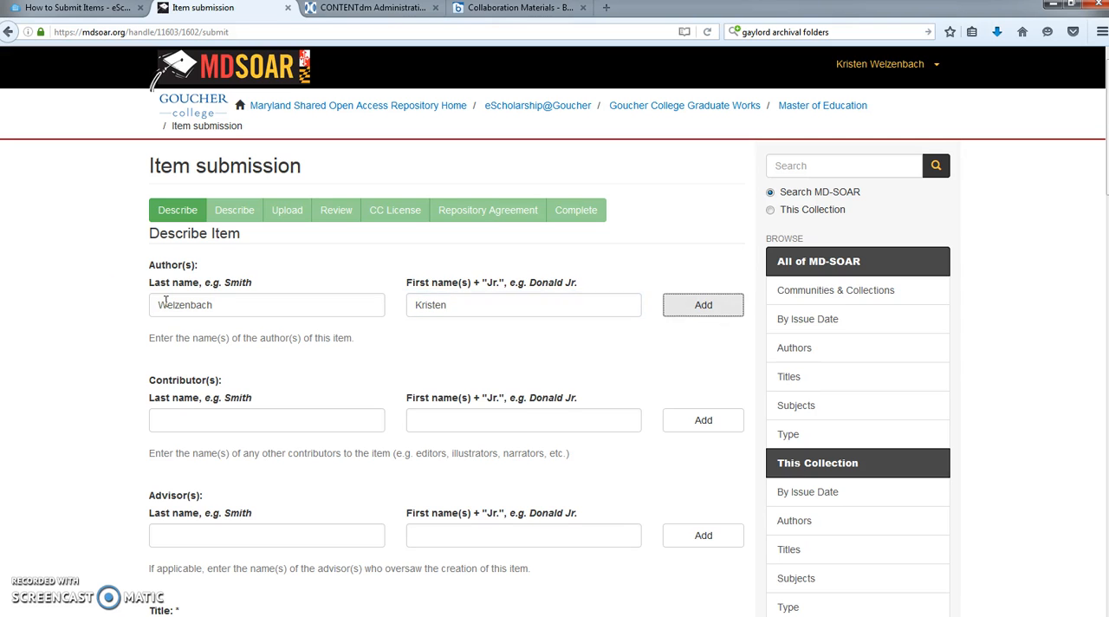
- Enter "Testing 1" as the title of the item
{"action": "scroll", "coordinate": [169, 329], "scroll_direction": "down", "scroll_amount": 3}
{"action": "left_click", "coordinate": [178, 470]}
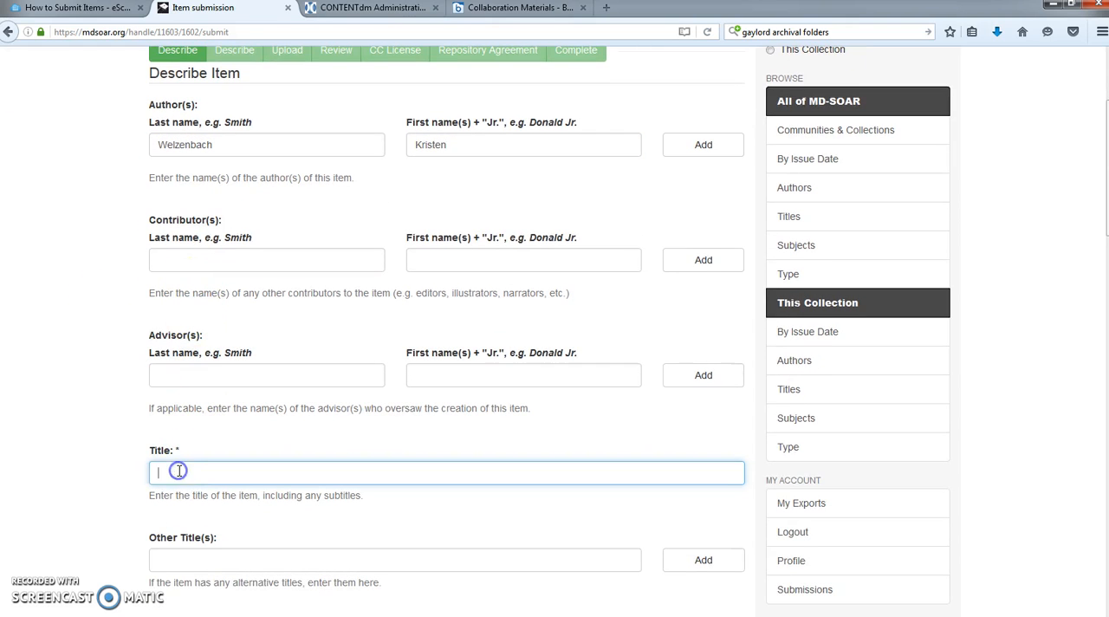
{"action": "type", "text": "Testing 1"}
- Set the item's date of issue to year 2016, month June, day 6
{"action": "scroll", "coordinate": [164, 459], "scroll_direction": "down", "scroll_amount": 5}
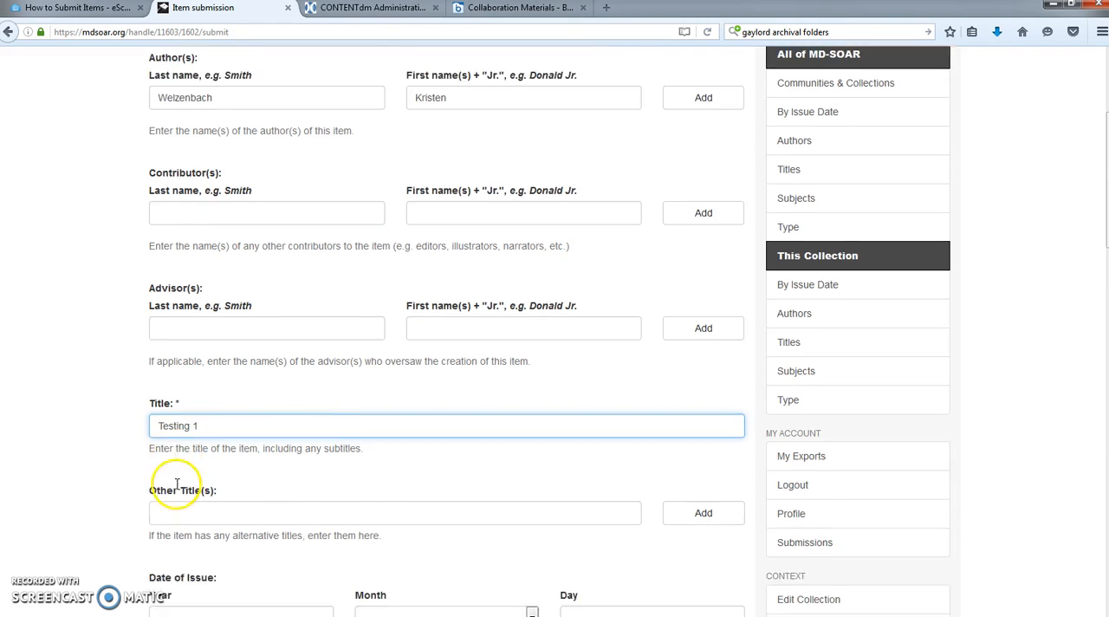
{"action": "left_click", "coordinate": [168, 430]}
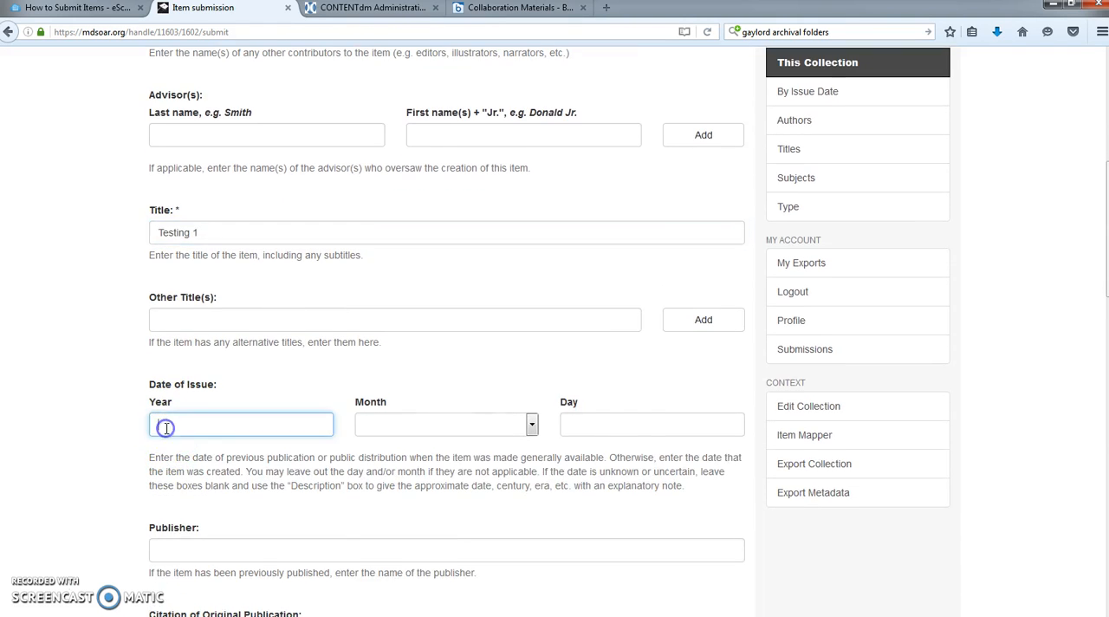
{"action": "type", "text": "2016"}
{"action": "left_click", "coordinate": [527, 424]}
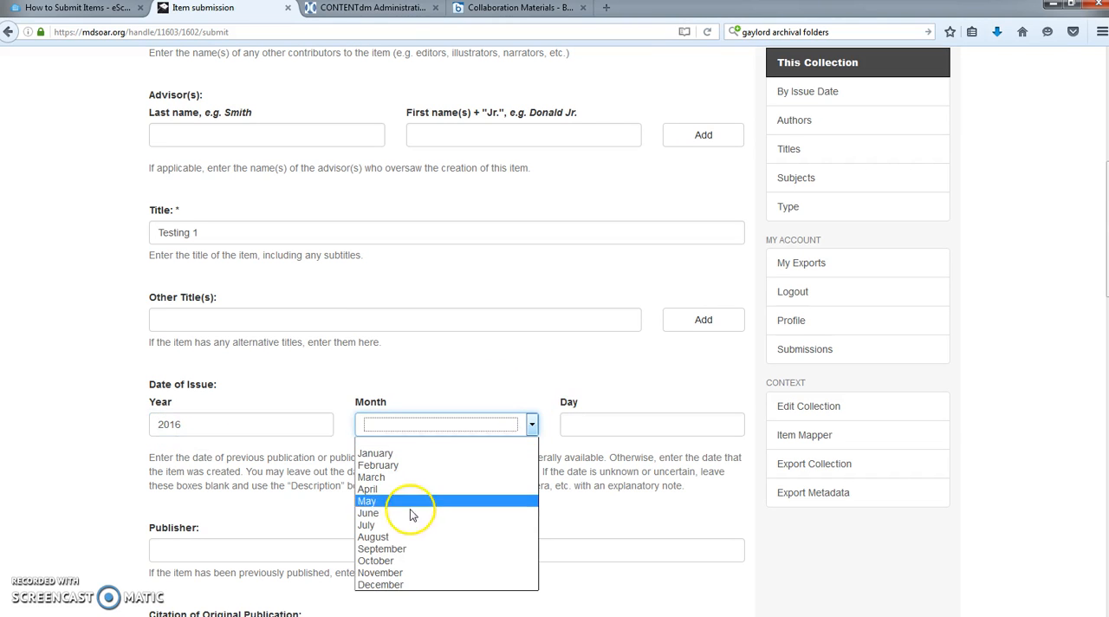
{"action": "left_click", "coordinate": [405, 513]}
{"action": "left_click", "coordinate": [580, 426]}
{"action": "type", "text": "6"}
- Set the item's type to Text, keeping Masters of Education as the program
{"action": "scroll", "coordinate": [372, 471], "scroll_direction": "down", "scroll_amount": 5}
{"action": "scroll", "coordinate": [295, 490], "scroll_direction": "down", "scroll_amount": 5}
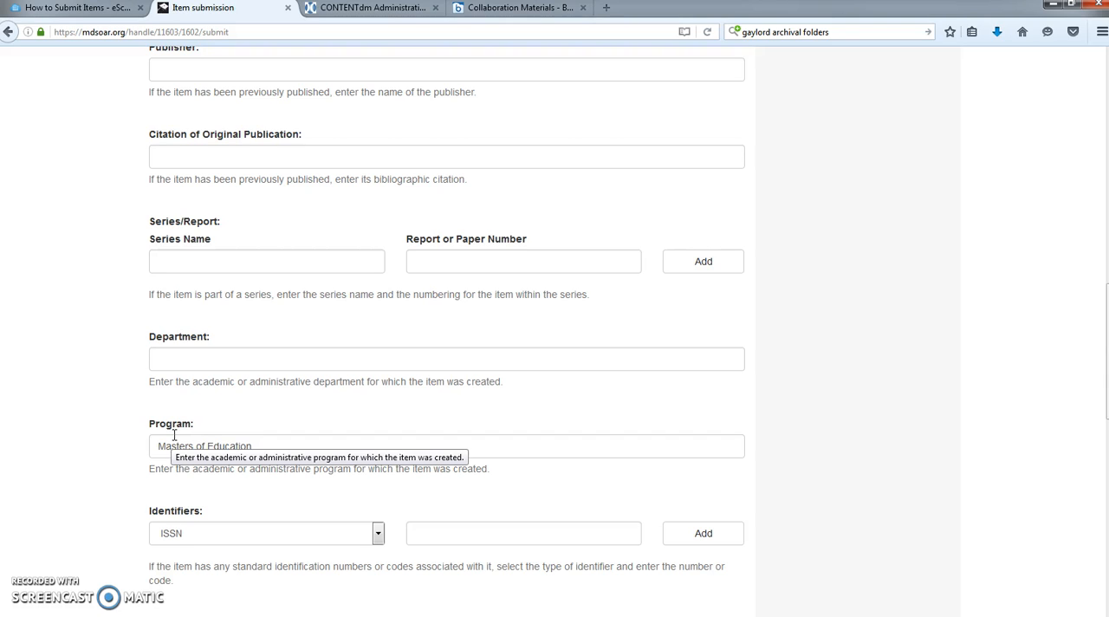
{"action": "scroll", "coordinate": [186, 429], "scroll_direction": "down", "scroll_amount": 3}
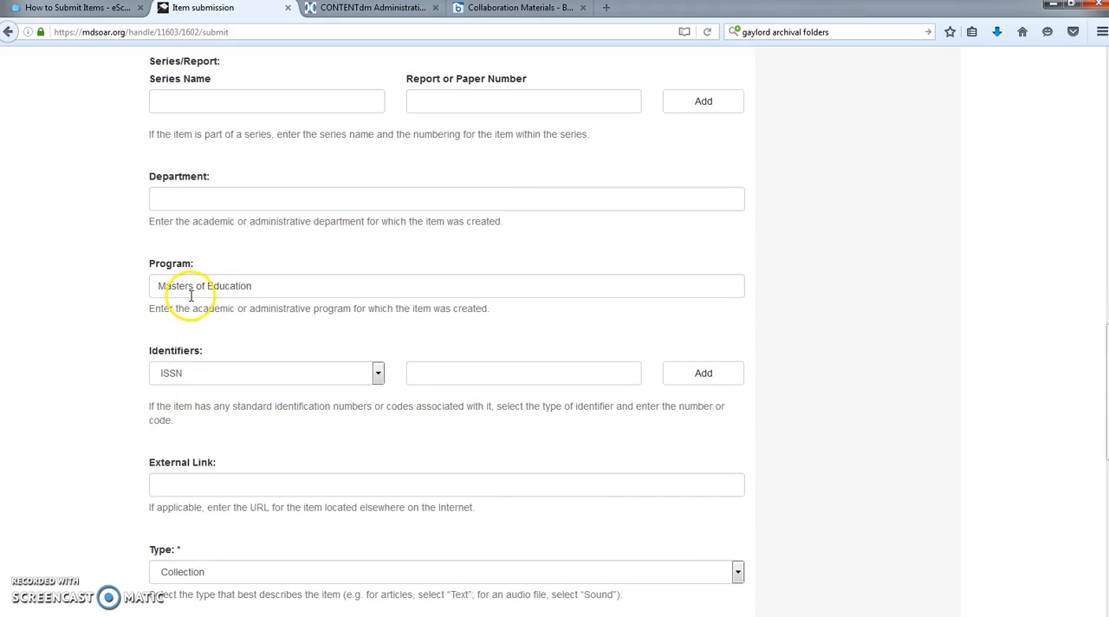
{"action": "left_click", "coordinate": [216, 573]}
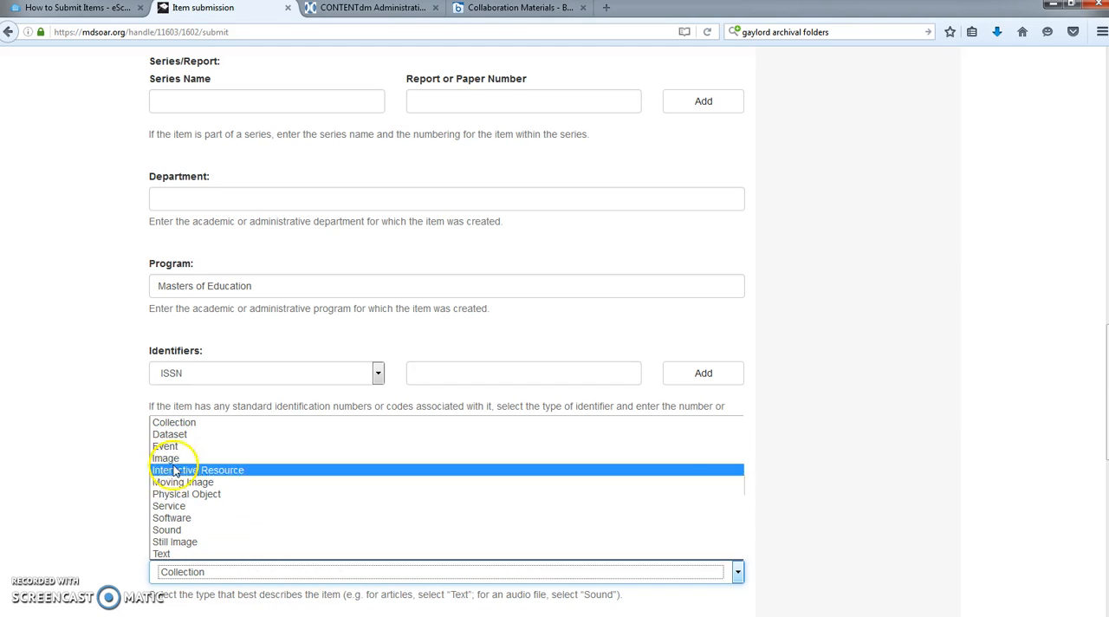
{"action": "left_click", "coordinate": [193, 554]}
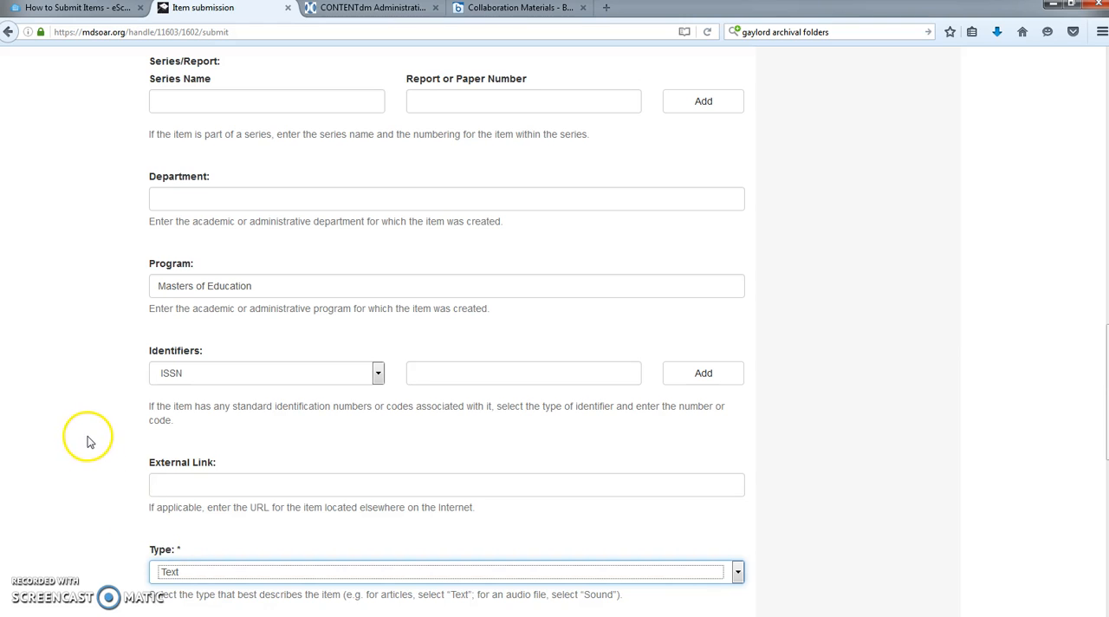
- Enter "15 p." as the extent, set the language to English (United States), and continue to the second description page
{"action": "scroll", "coordinate": [87, 434], "scroll_direction": "down", "scroll_amount": 6}
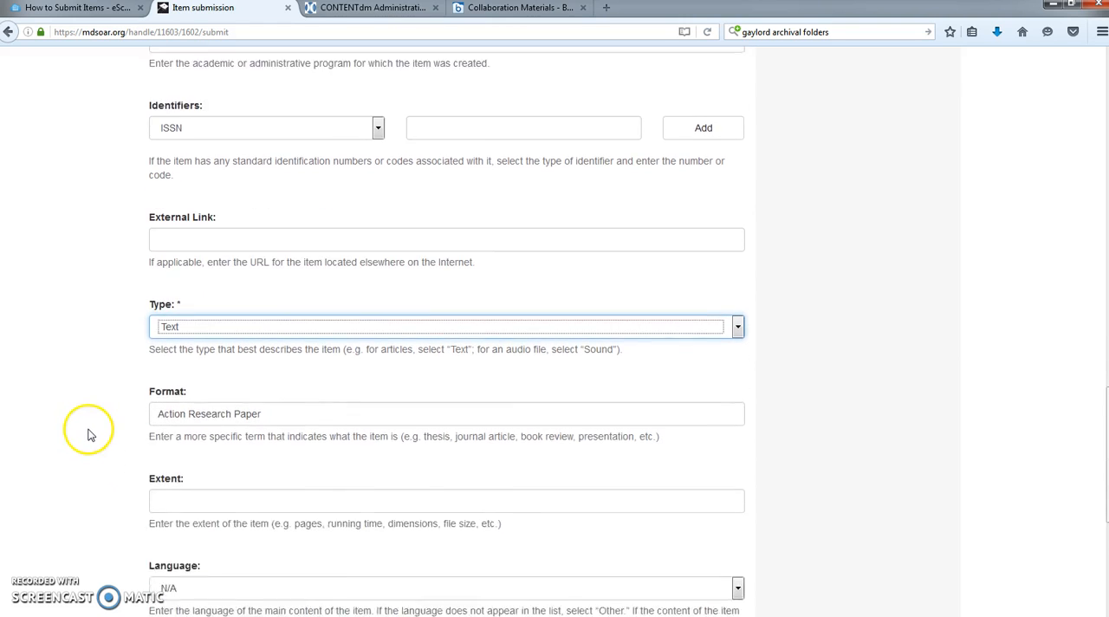
{"action": "left_click", "coordinate": [176, 428]}
{"action": "type", "text": "15 p."}
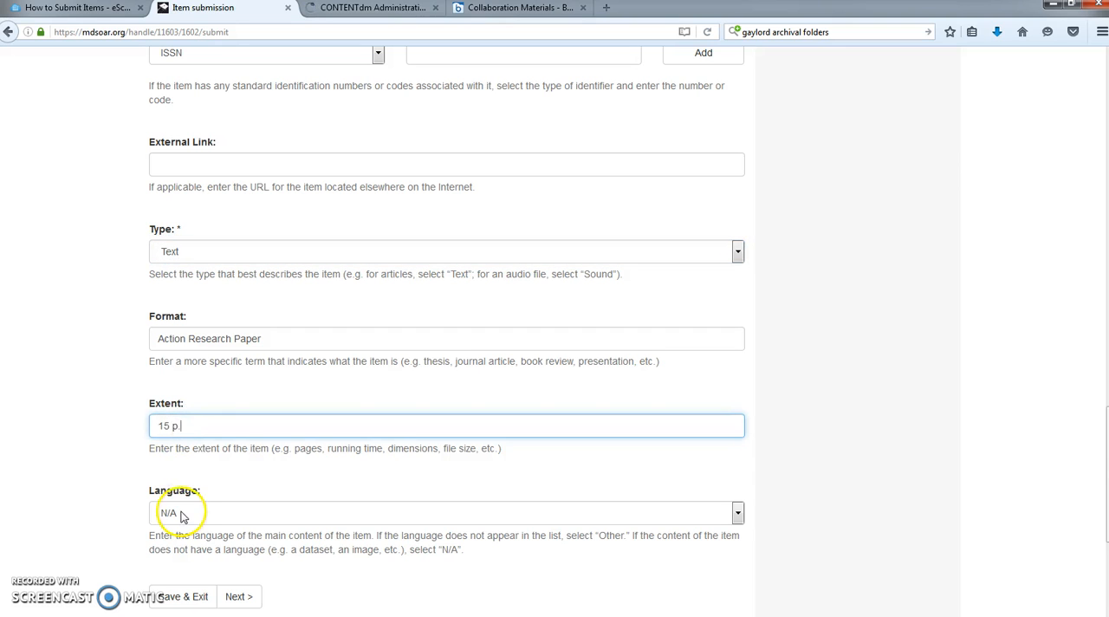
{"action": "left_click", "coordinate": [160, 512]}
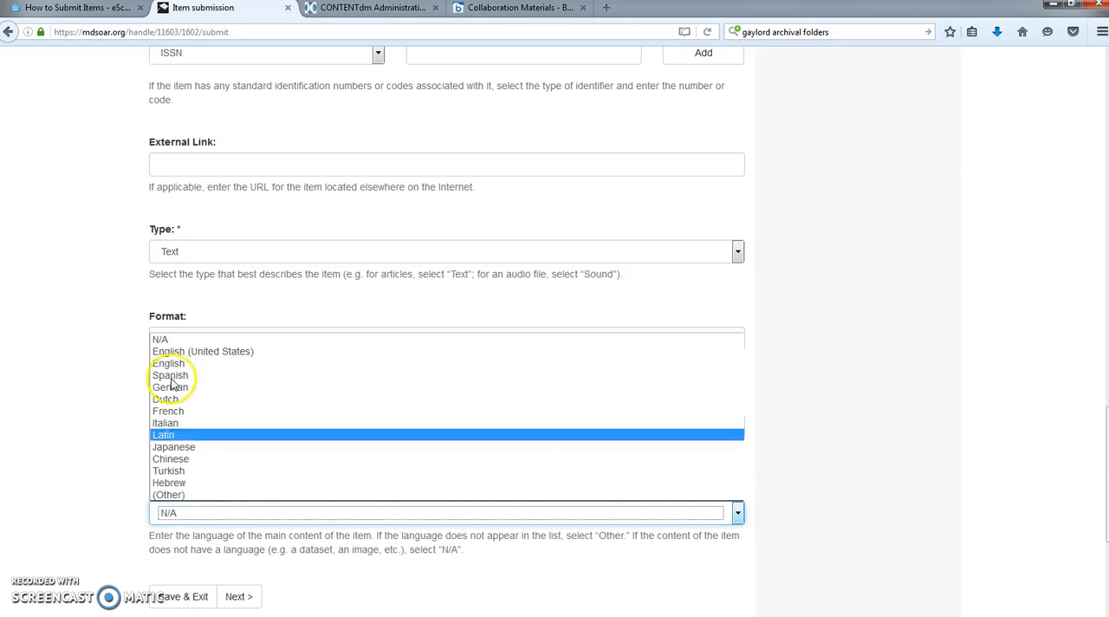
{"action": "left_click", "coordinate": [177, 352]}
{"action": "left_click", "coordinate": [238, 596]}
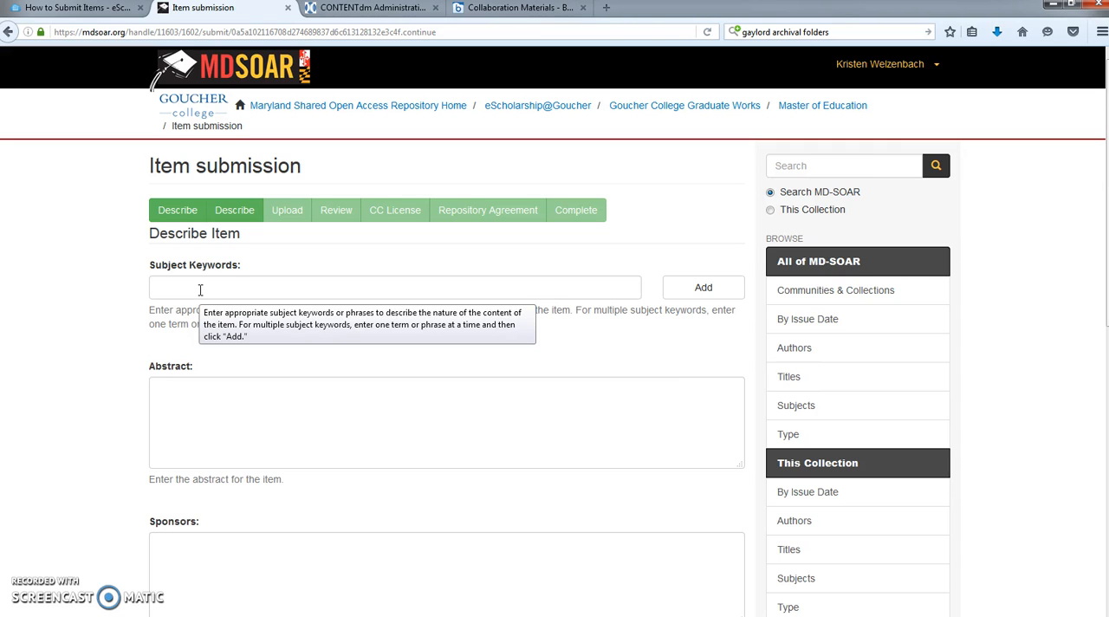
- Leave the subject keywords, abstract, sponsors and description empty and continue to the file upload page
{"action": "left_click", "coordinate": [190, 407]}
{"action": "scroll", "coordinate": [197, 391], "scroll_direction": "down", "scroll_amount": 1}
{"action": "scroll", "coordinate": [197, 391], "scroll_direction": "down", "scroll_amount": 5}
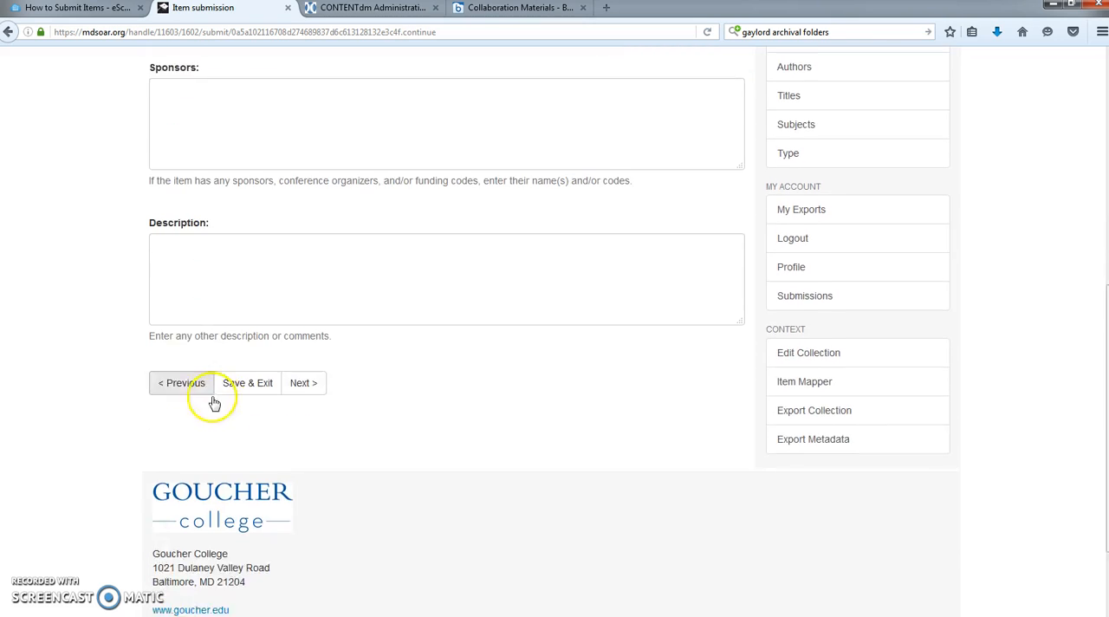
{"action": "left_click", "coordinate": [299, 356]}
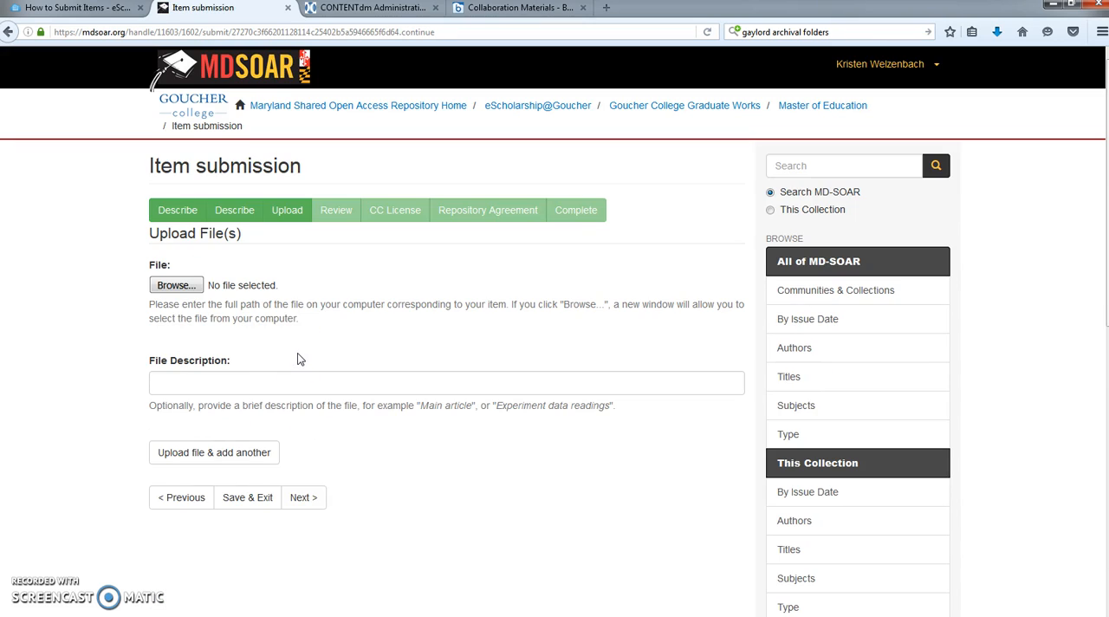
- Upload "How to Submit an item to eScholarship_undergad.docx" from the Special Collections drive and continue to the submission review
{"action": "left_click", "coordinate": [191, 286]}
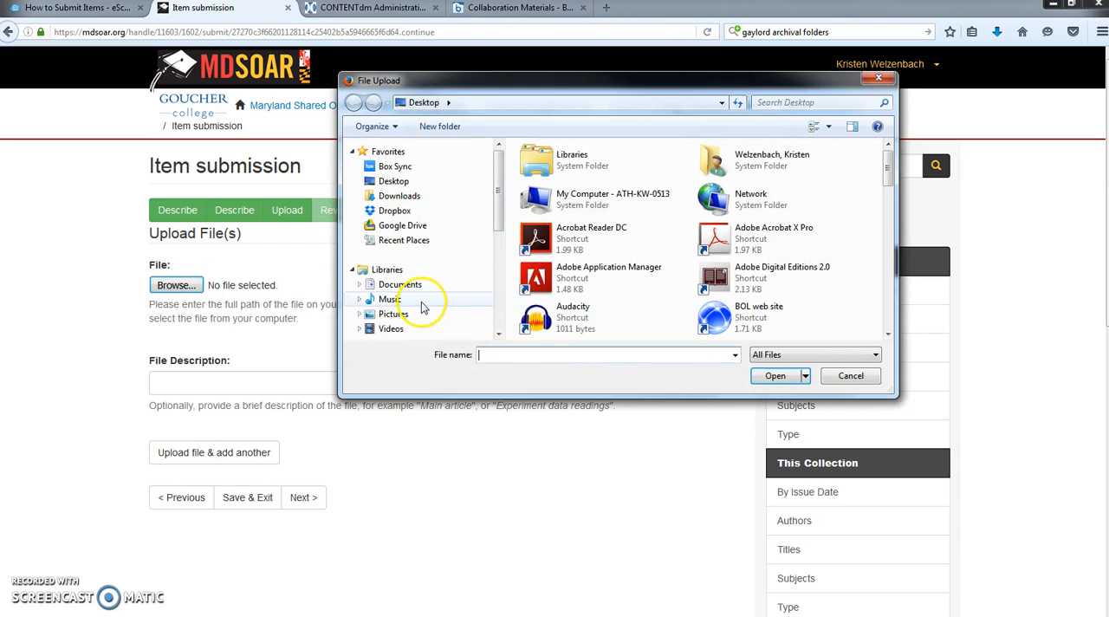
{"action": "scroll", "coordinate": [485, 202], "scroll_direction": "down", "scroll_amount": 5}
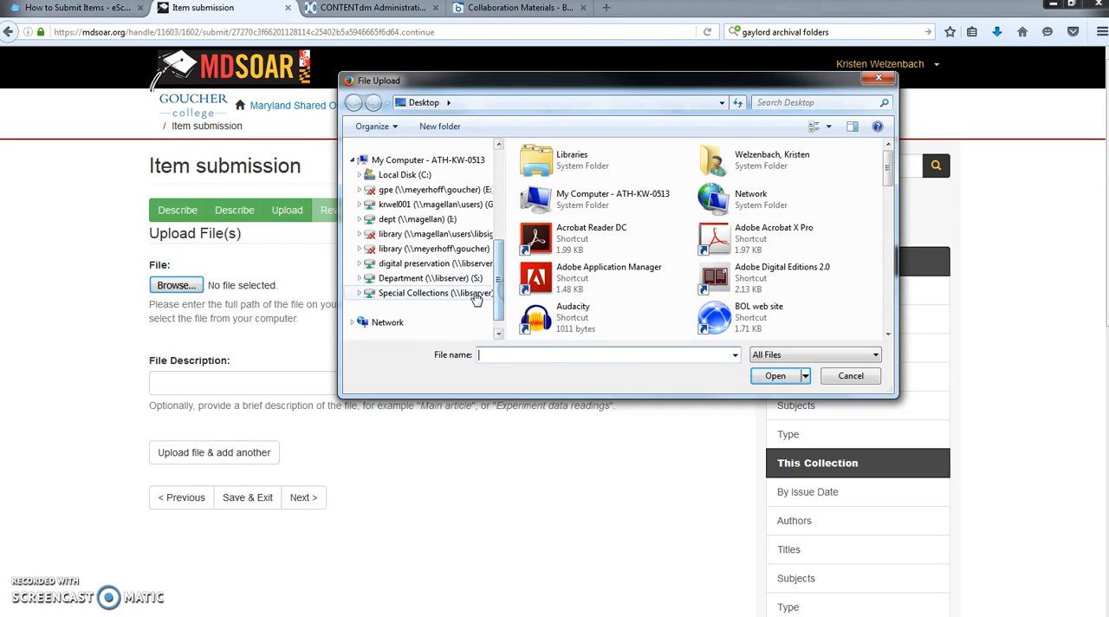
{"action": "left_click", "coordinate": [482, 293]}
{"action": "left_click", "coordinate": [563, 211]}
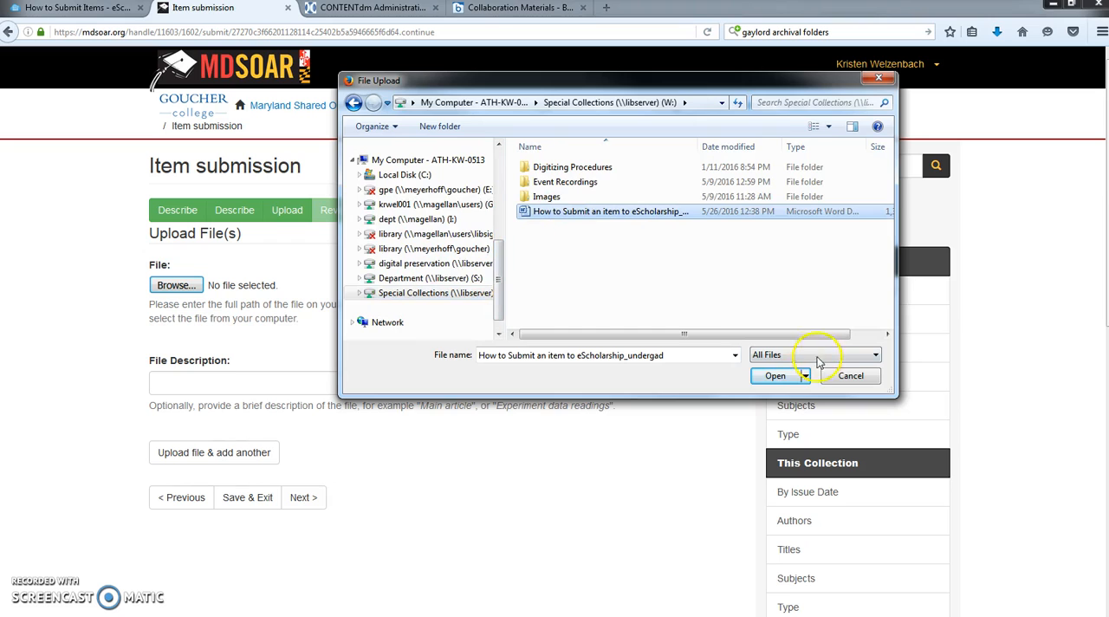
{"action": "left_click", "coordinate": [776, 376]}
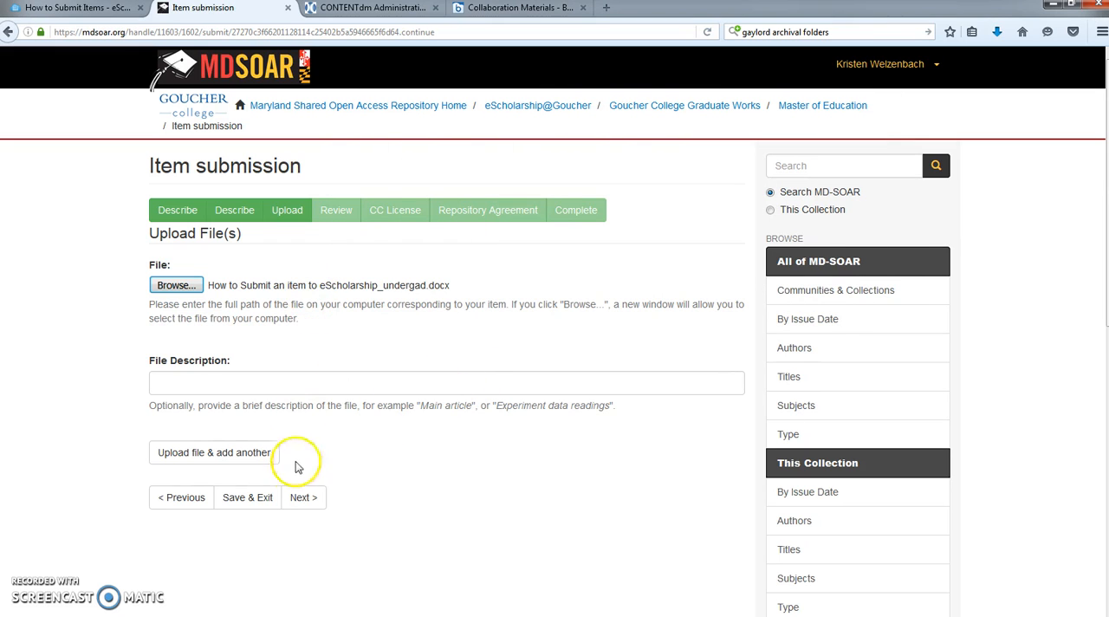
{"action": "left_click", "coordinate": [299, 499]}
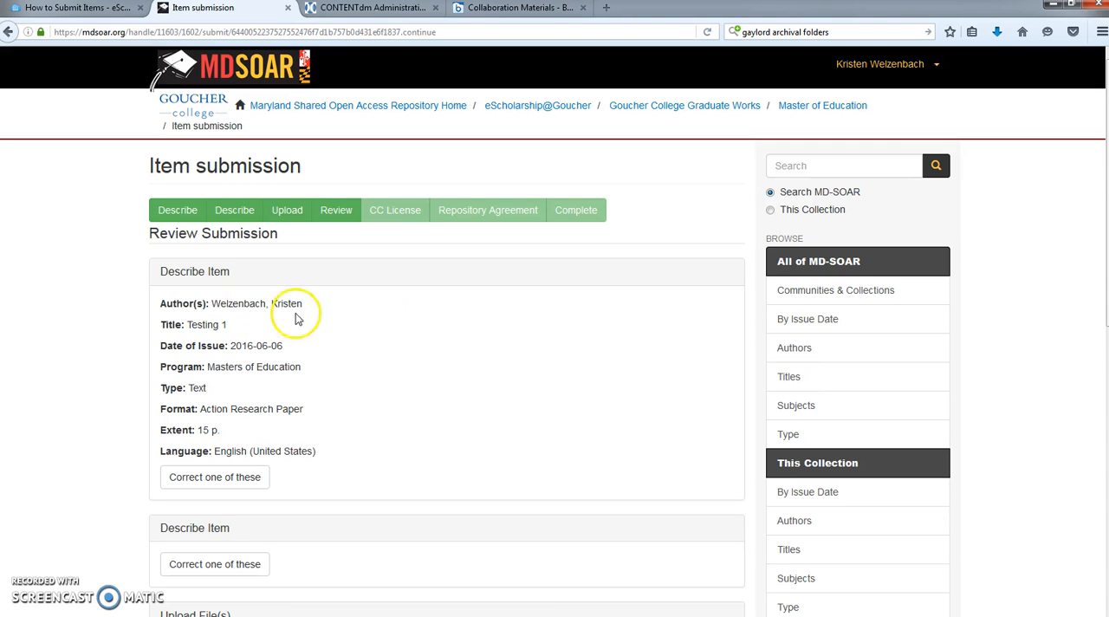
- Review the submission's metadata and uploaded file, and continue to the Creative Commons license page
{"action": "scroll", "coordinate": [421, 413], "scroll_direction": "down", "scroll_amount": 5}
{"action": "left_click", "coordinate": [311, 490]}
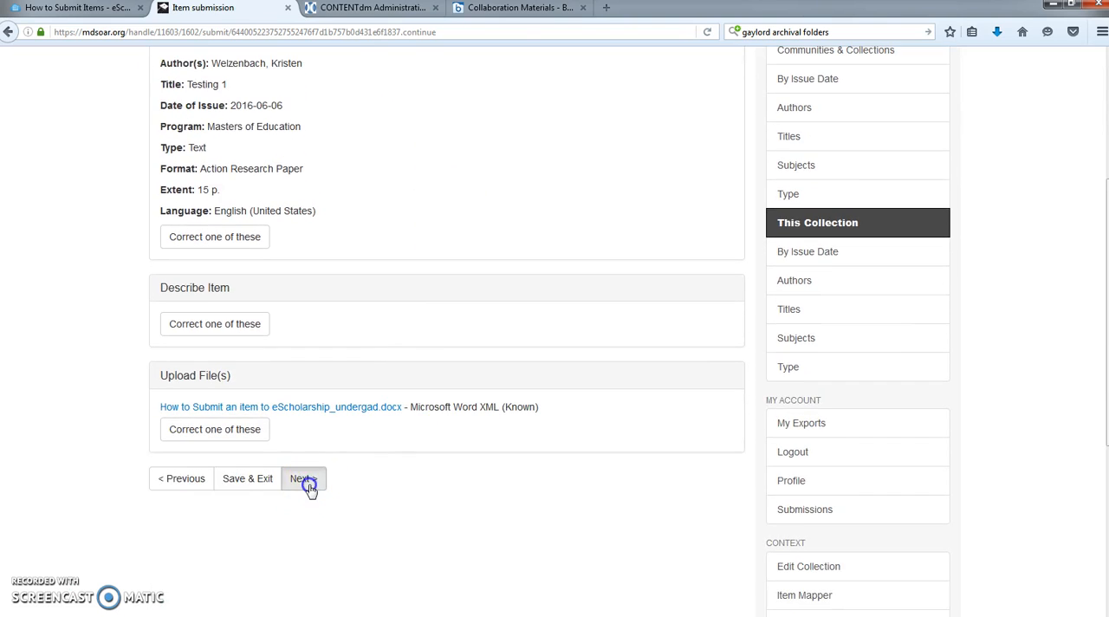
{"action": "left_click", "coordinate": [314, 467]}
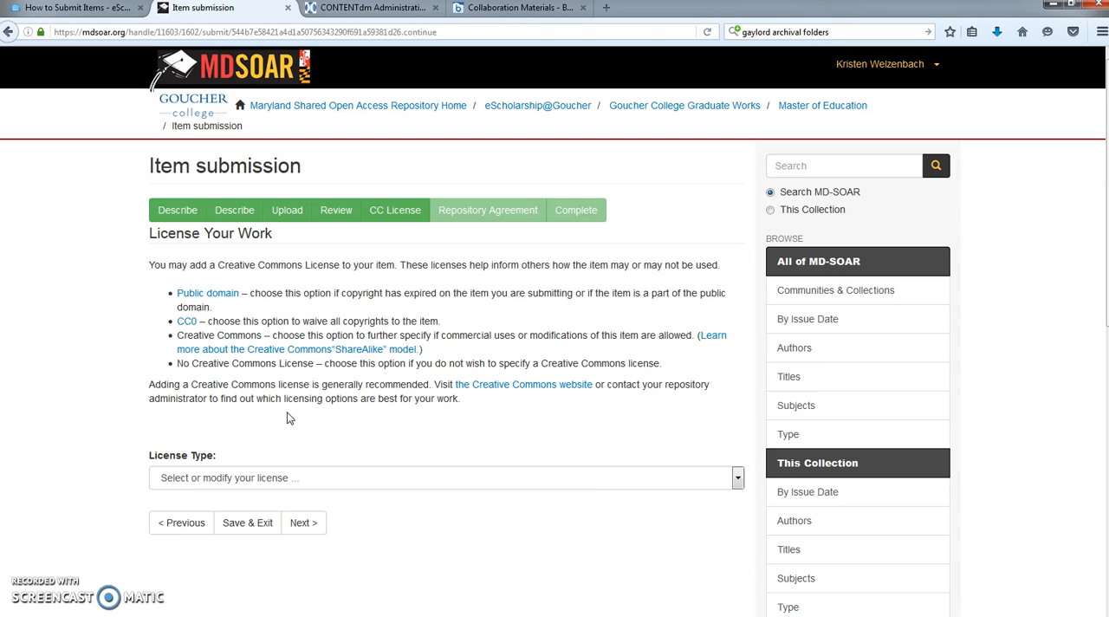
- Set the license type to No Creative Commons License and continue to the repository agreement
{"action": "left_click", "coordinate": [261, 477]}
{"action": "left_click", "coordinate": [238, 544]}
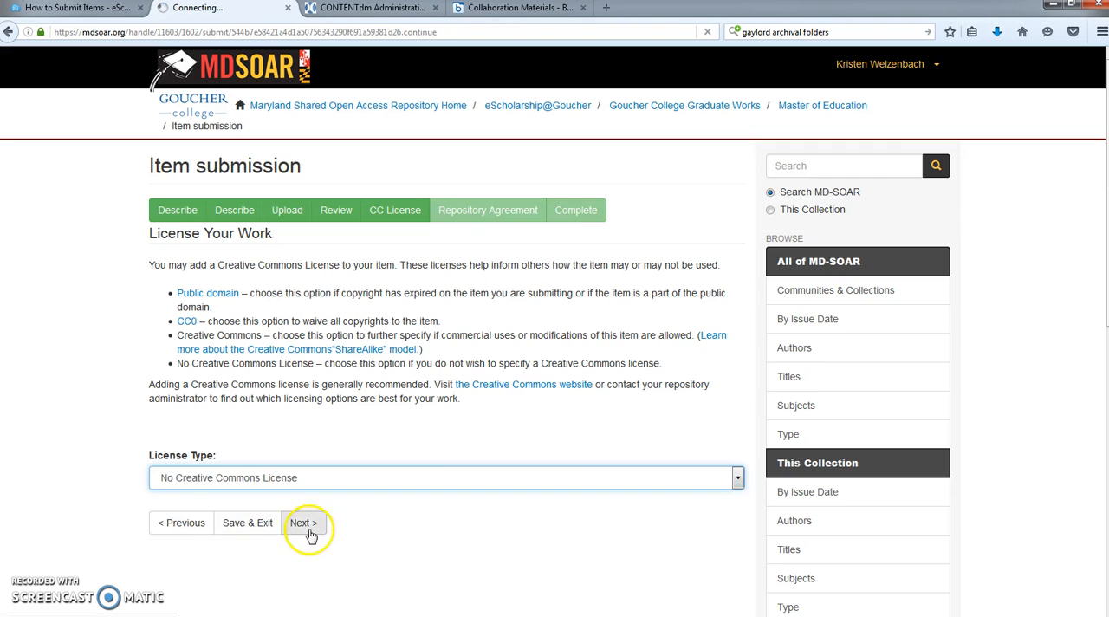
{"action": "left_click", "coordinate": [303, 558]}
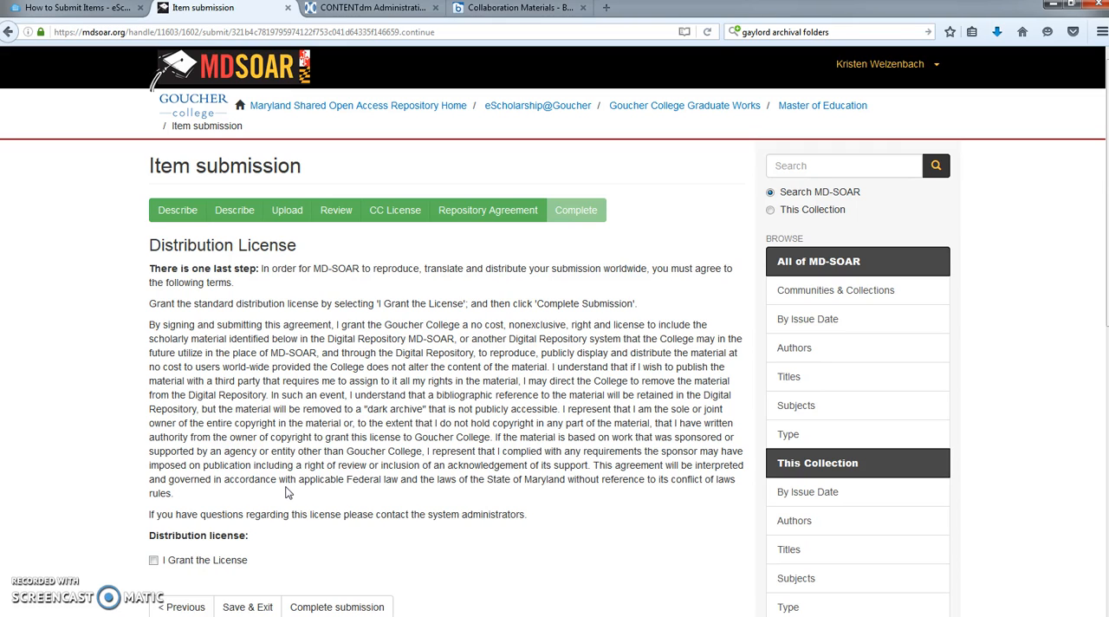
- Grant the distribution license and complete the submission
{"action": "left_click", "coordinate": [191, 563]}
{"action": "left_click", "coordinate": [153, 562]}
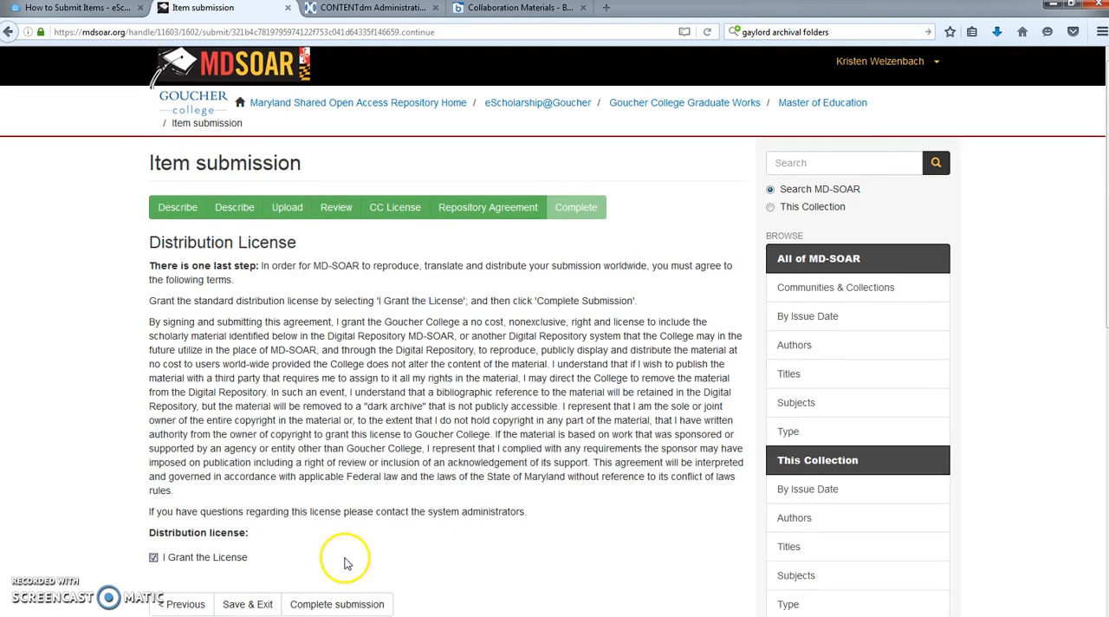
{"action": "scroll", "coordinate": [311, 472], "scroll_direction": "down", "scroll_amount": 3}
{"action": "left_click", "coordinate": [333, 453]}
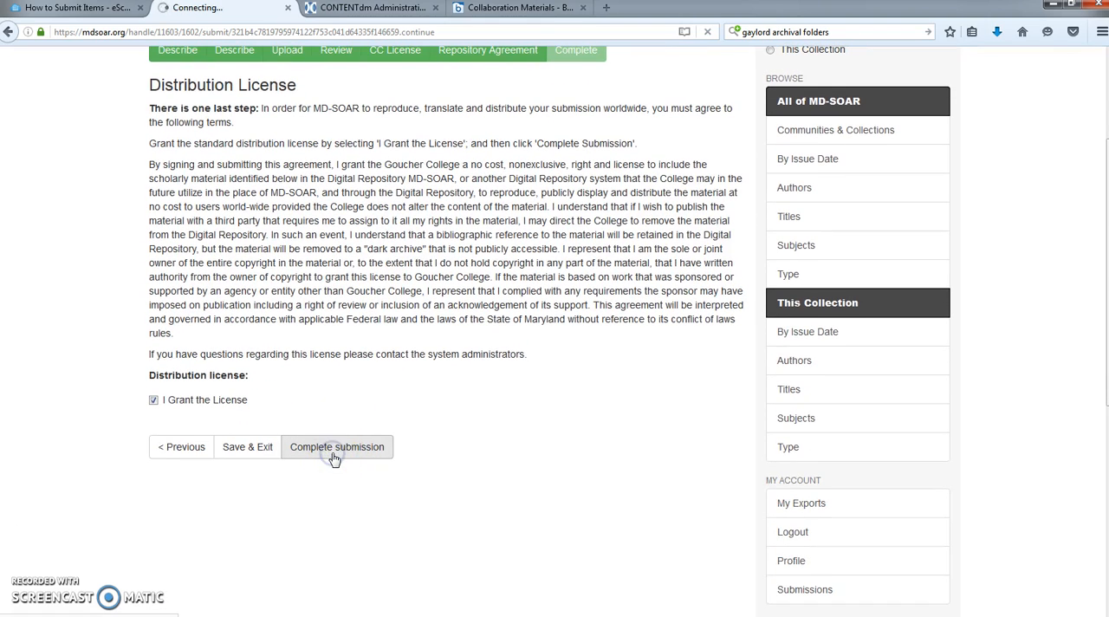